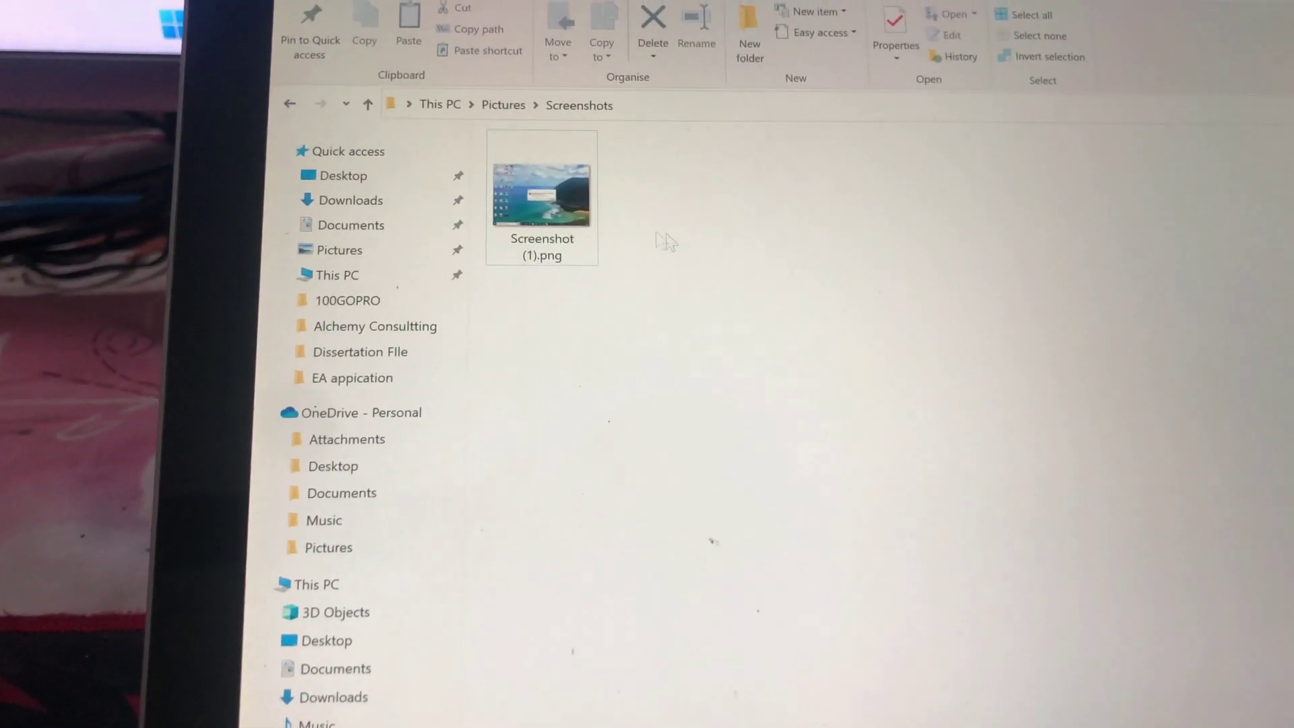
Step: Select Screenshot (1).png in File Explorer to share it with nearby devices
{"action": "left_click", "coordinate": [552, 203]}
{"action": "left_click", "coordinate": [557, 269]}
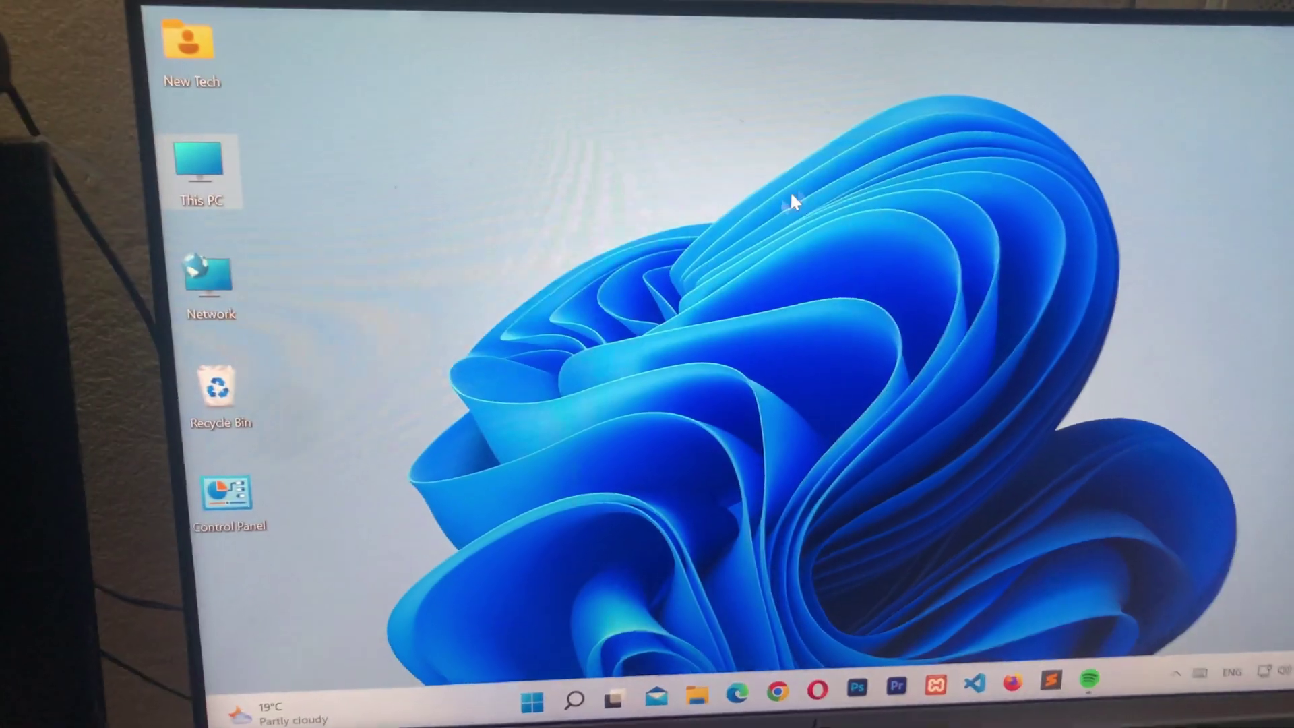
Step: Refresh the second PC's desktop from its right-click menu
{"action": "right_click", "coordinate": [754, 192]}
{"action": "left_click", "coordinate": [765, 274]}
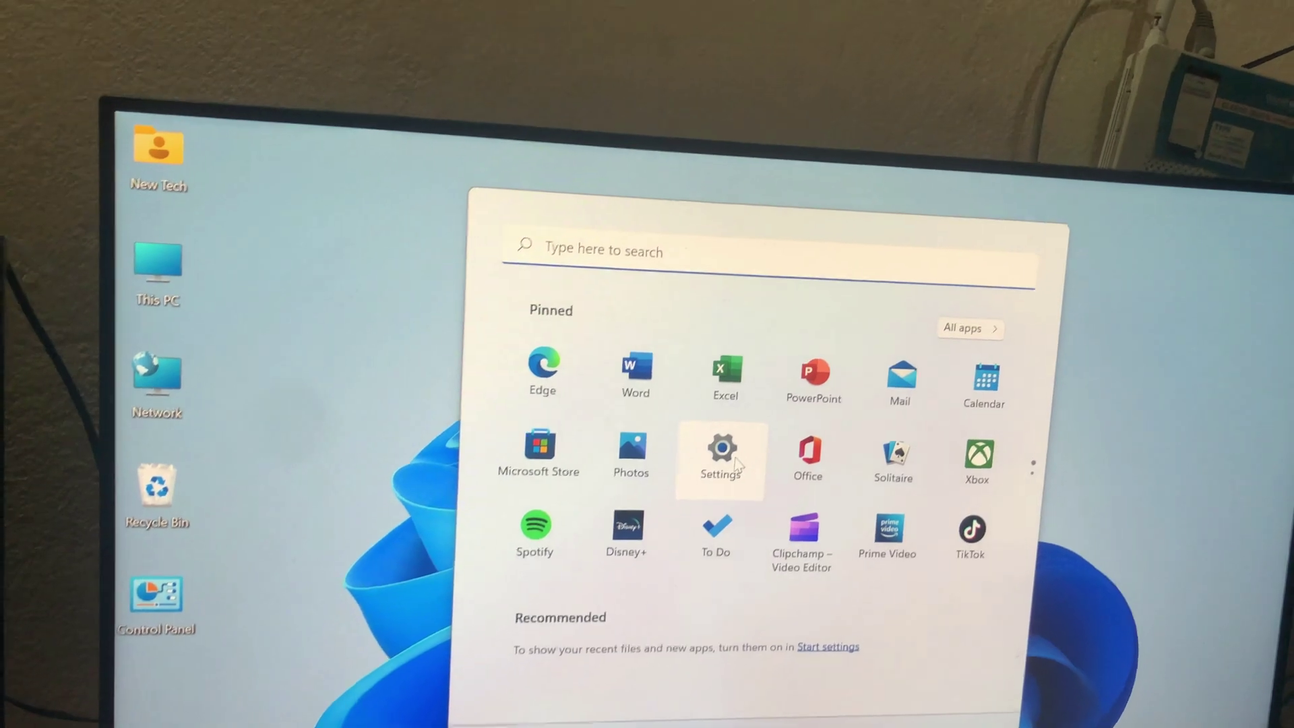
Step: Open Settings on the second PC to reach the Nearby sharing page
{"action": "left_click", "coordinate": [754, 447]}
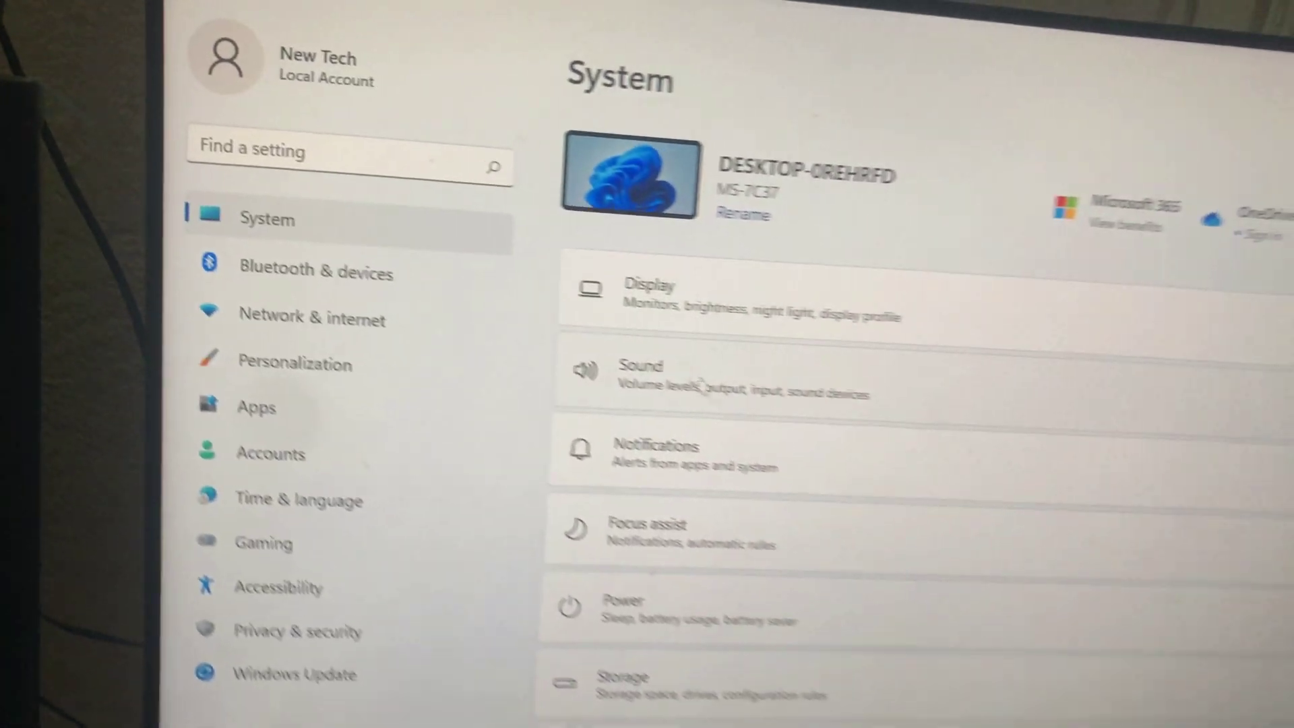
{"action": "scroll", "coordinate": [641, 428], "scroll_direction": "down", "scroll_amount": 1}
{"action": "scroll", "coordinate": [658, 428], "scroll_direction": "down", "scroll_amount": 2}
{"action": "scroll", "coordinate": [619, 490], "scroll_direction": "down", "scroll_amount": 1}
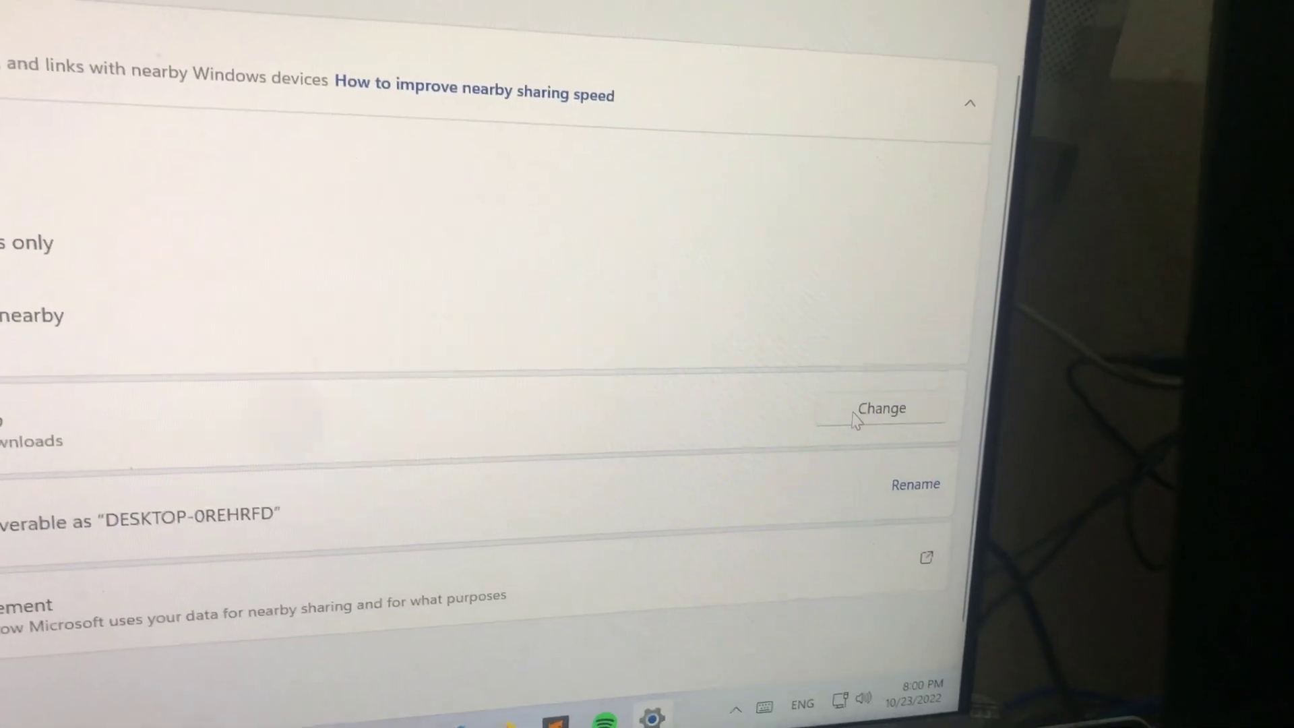
Step: Change the received-files save location from Downloads to the Desktop folder
{"action": "left_click", "coordinate": [890, 443]}
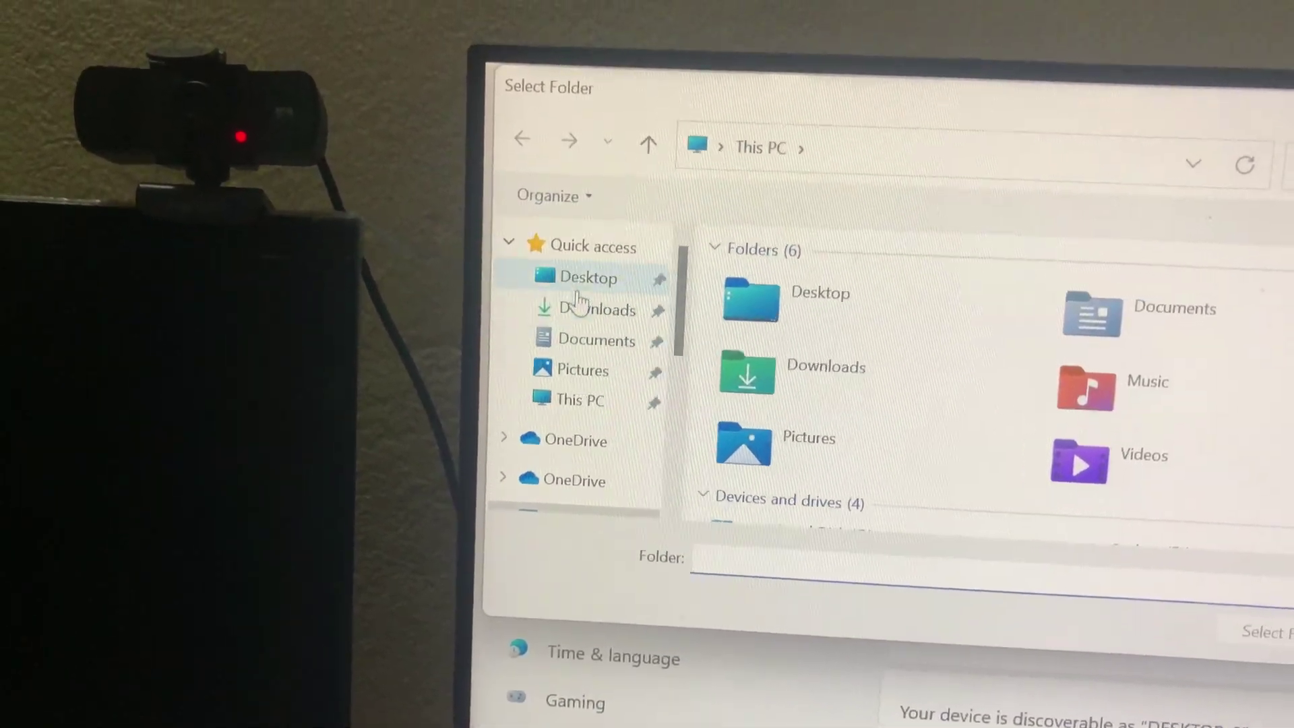
{"action": "left_click", "coordinate": [583, 248]}
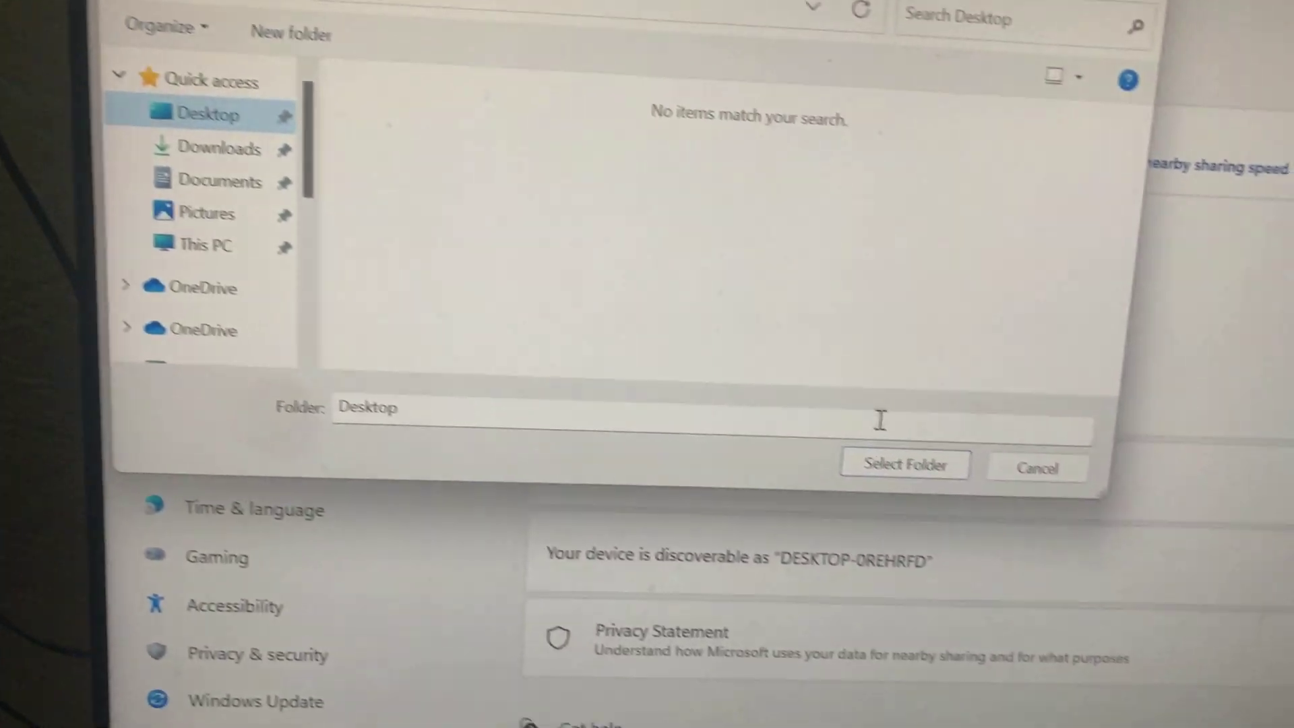
{"action": "left_click", "coordinate": [905, 465]}
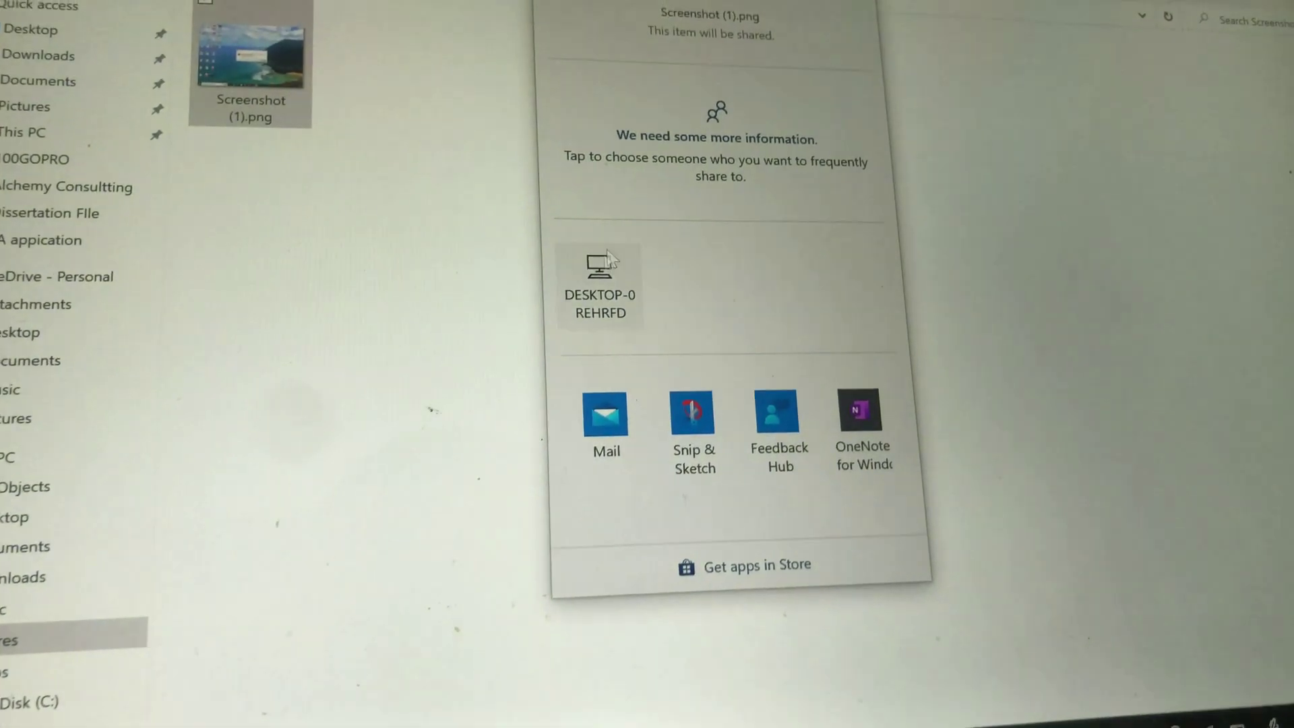
Step: Send Screenshot (1).png to the DESKTOP-0REHRFD device
{"action": "left_click", "coordinate": [604, 264]}
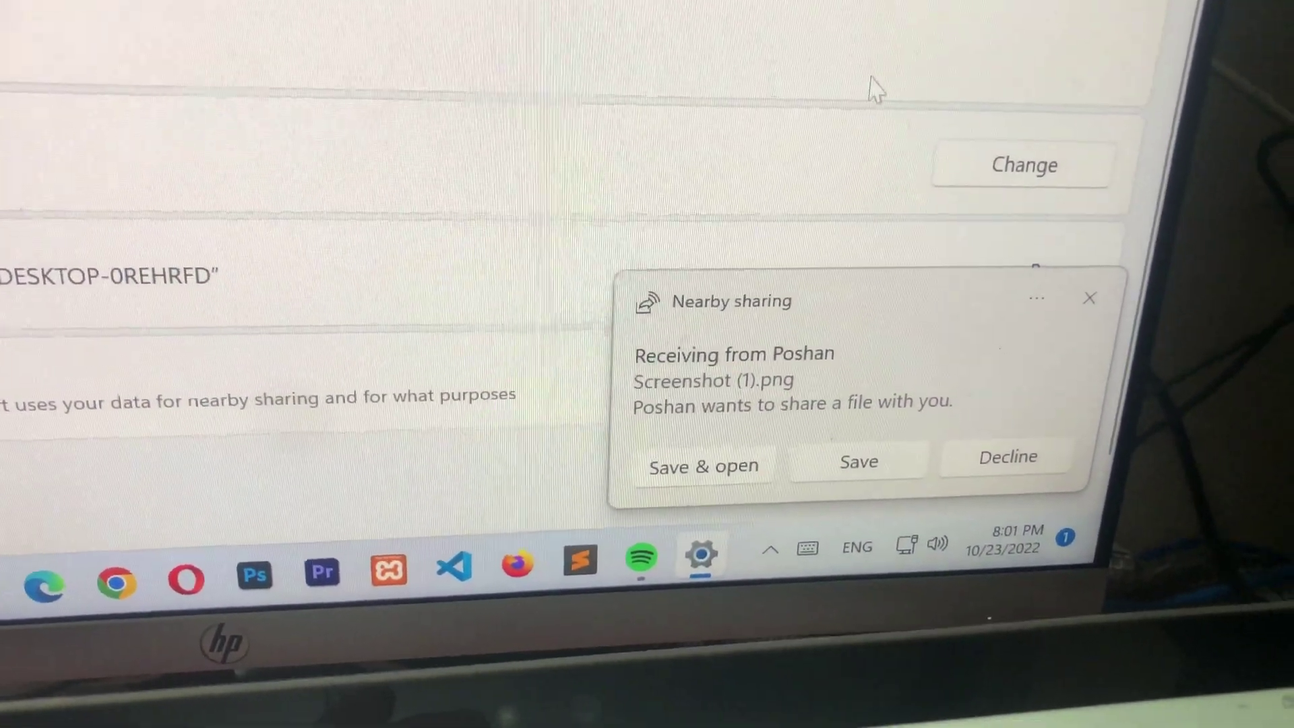
Step: Accept the incoming Screenshot (1).png on DESKTOP-0REHRFD with Save & open
{"action": "left_click", "coordinate": [898, 462]}
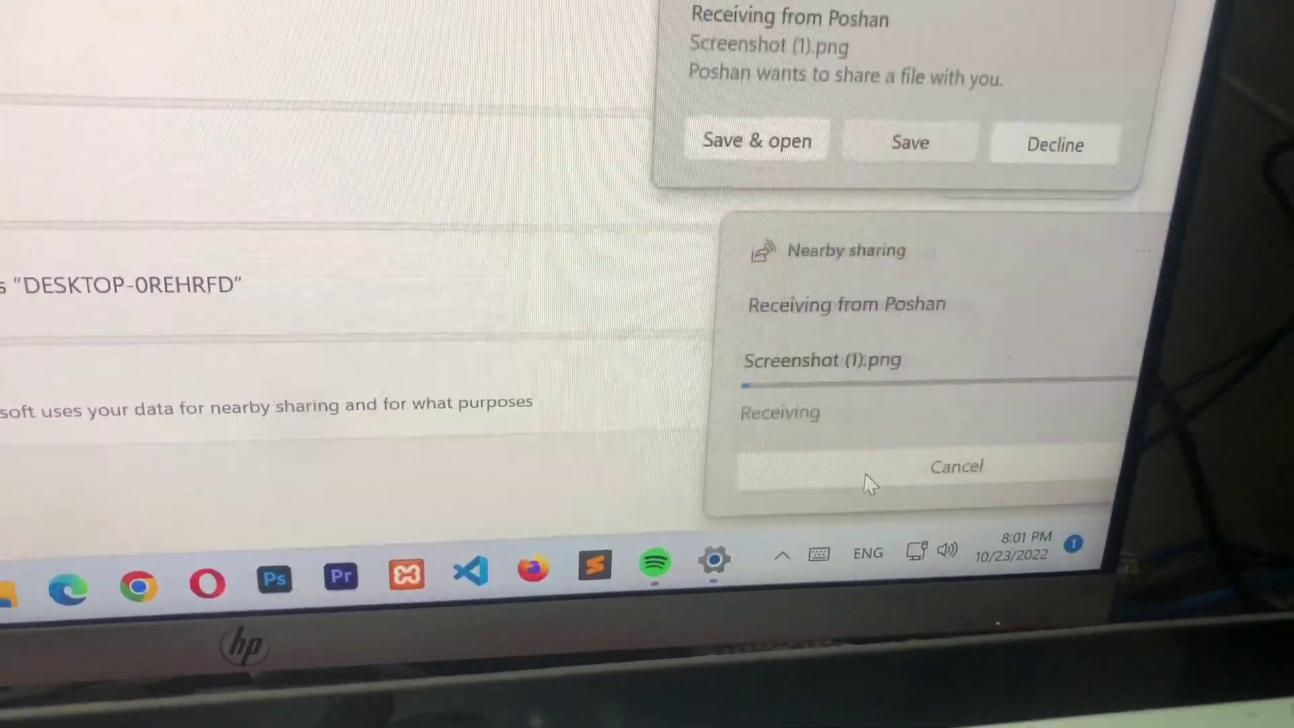